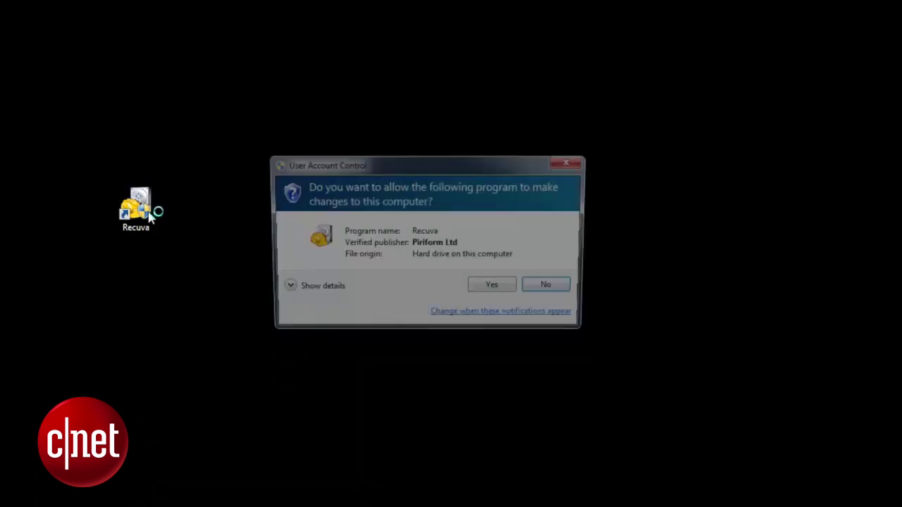
Step: Let Recuva run with admin rights and keep Pictures as the file type in the wizard
{"action": "left_click", "coordinate": [510, 290]}
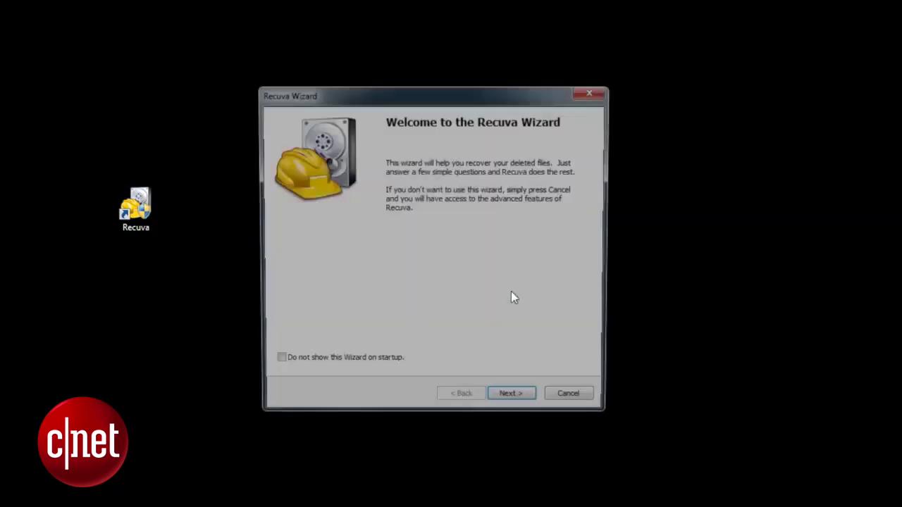
{"action": "left_click", "coordinate": [520, 404]}
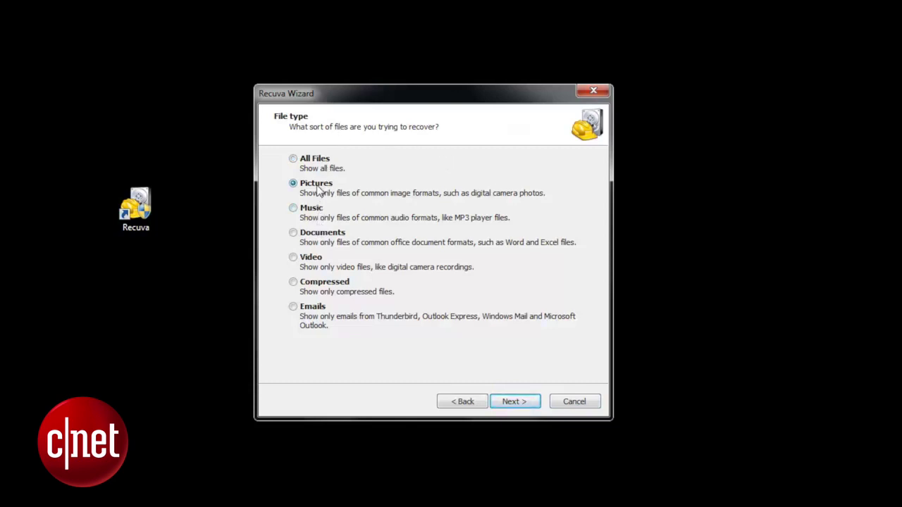
{"action": "left_click", "coordinate": [515, 403]}
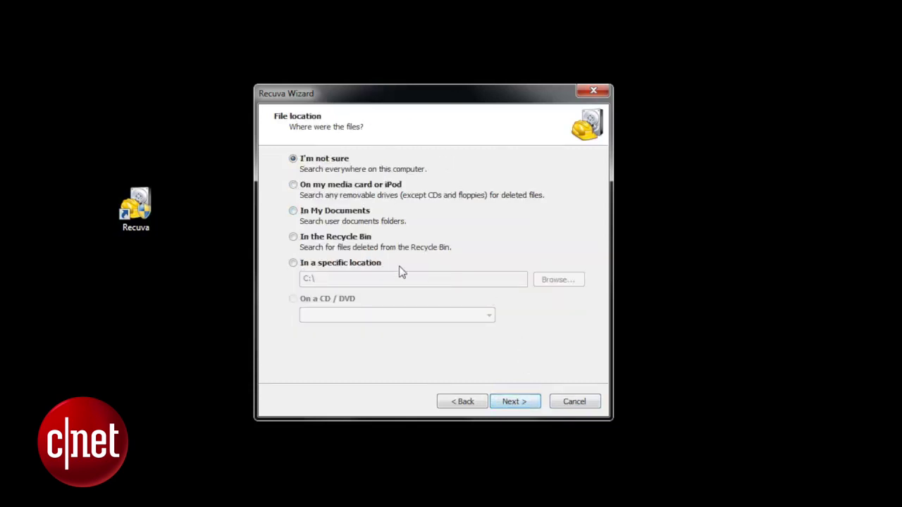
Step: Set the search location to the DCIM folder on Removable Disk (E:)
{"action": "left_click", "coordinate": [331, 272]}
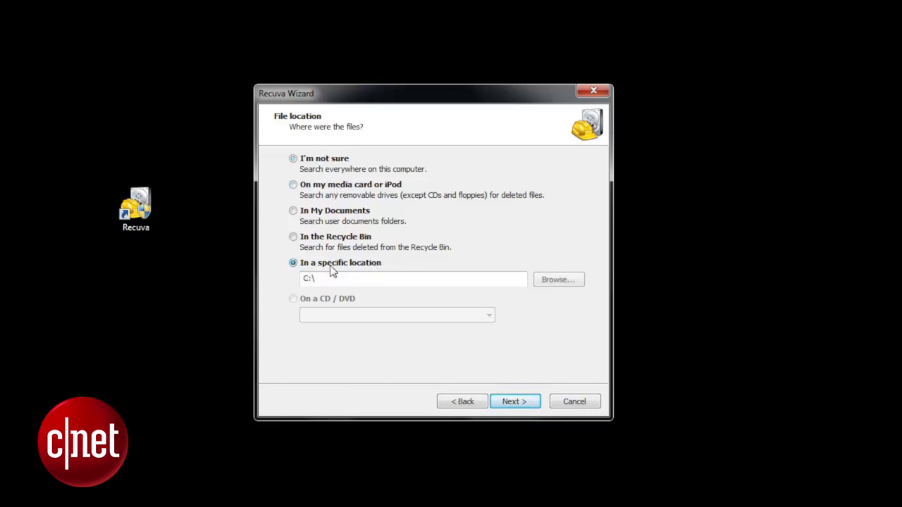
{"action": "left_click", "coordinate": [553, 281]}
{"action": "left_click_drag", "start_coordinate": [529, 226], "coordinate": [516, 293]}
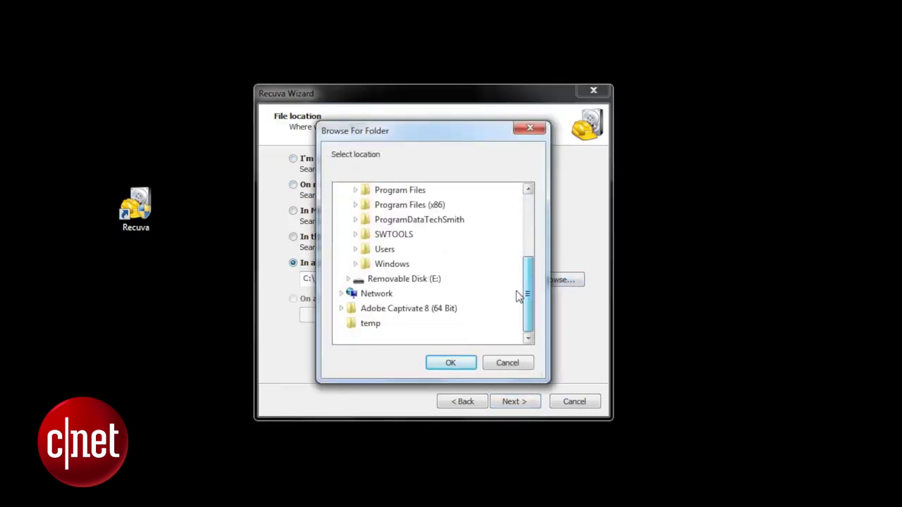
{"action": "left_click", "coordinate": [393, 281]}
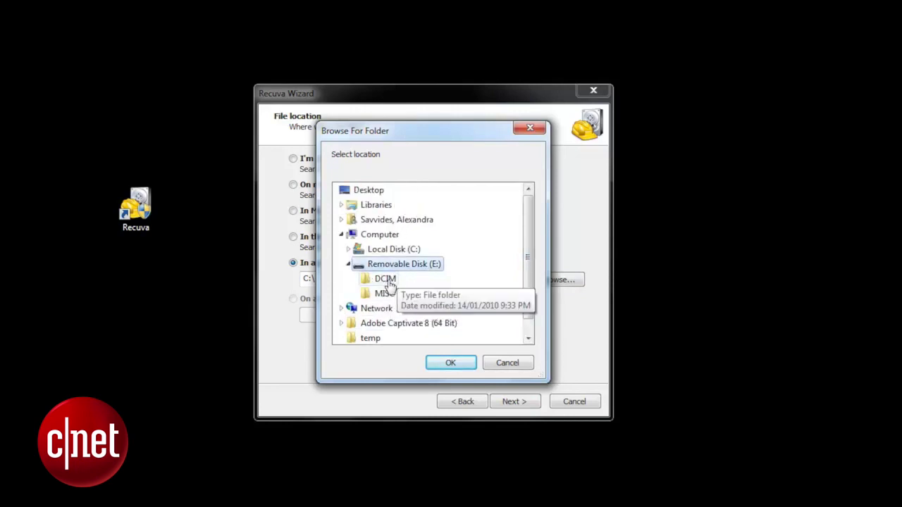
{"action": "left_click", "coordinate": [396, 281]}
{"action": "left_click", "coordinate": [450, 362]}
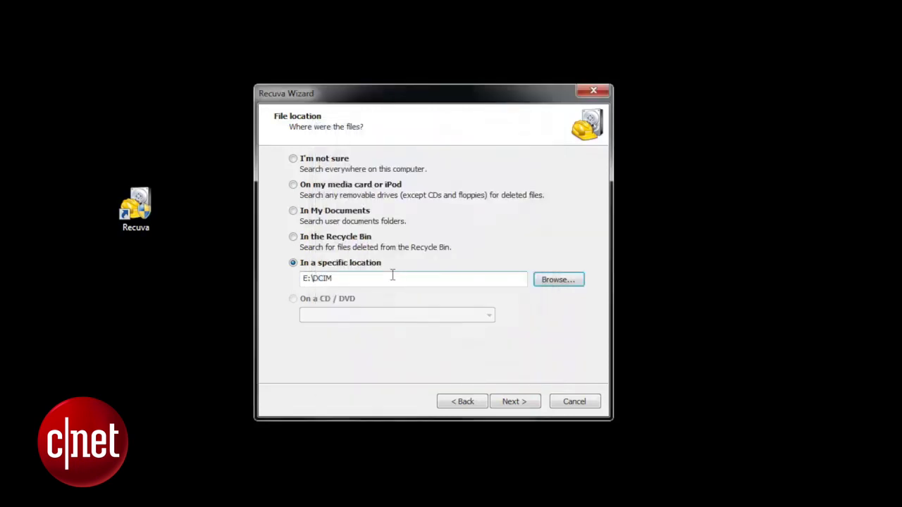
{"action": "left_click", "coordinate": [515, 403]}
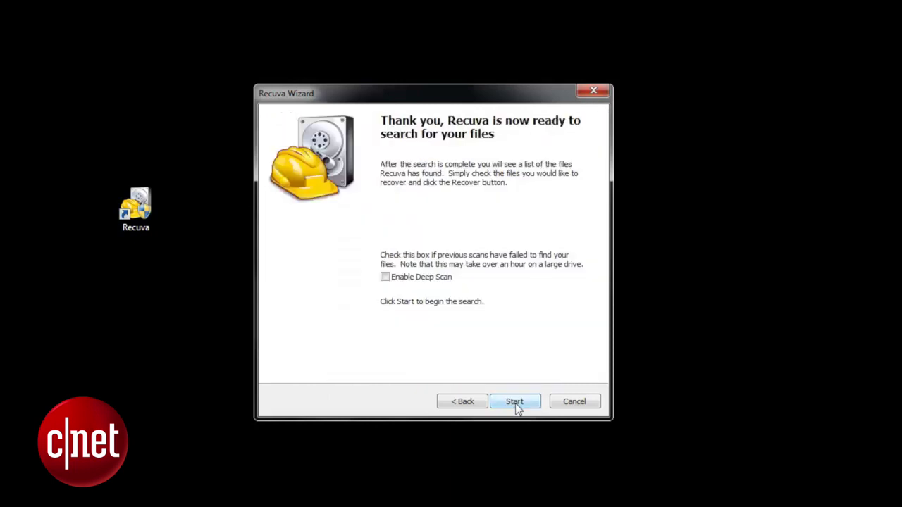
Step: Scan E:\DCIM, browse the 21 found JPG thumbnails, and switch to the detailed file list
{"action": "left_click", "coordinate": [509, 405]}
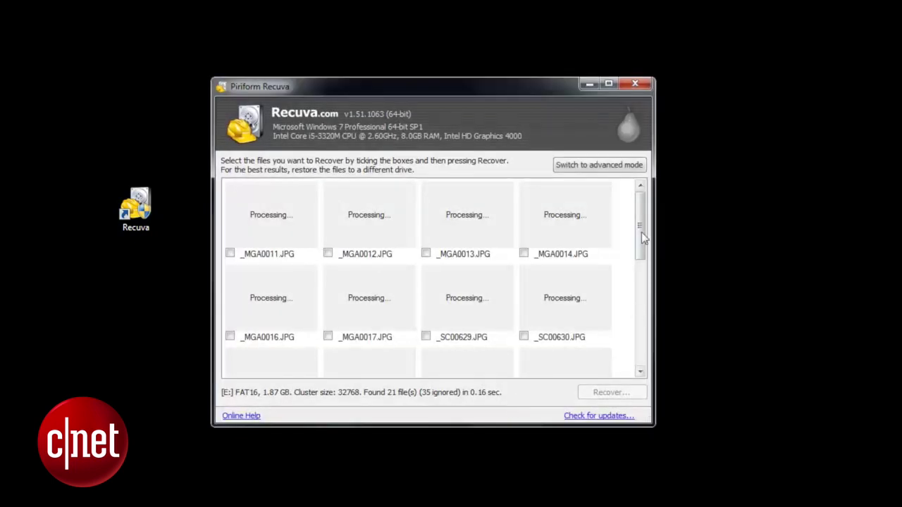
{"action": "scroll", "coordinate": [641, 227], "scroll_direction": "down", "scroll_amount": 1}
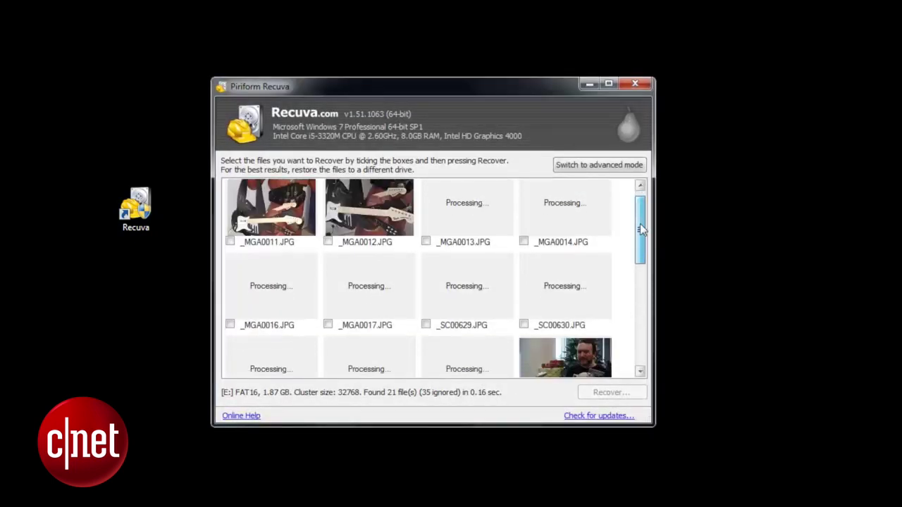
{"action": "scroll", "coordinate": [641, 228], "scroll_direction": "up", "scroll_amount": 1}
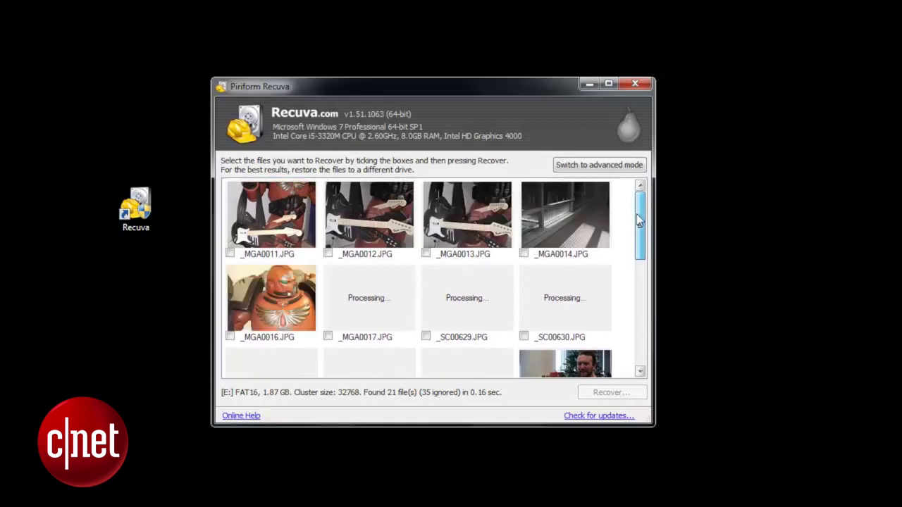
{"action": "mouse_move", "coordinate": [639, 220]}
{"action": "left_mouse_down"}
{"action": "mouse_move", "coordinate": [637, 343]}
{"action": "mouse_move", "coordinate": [639, 235]}
{"action": "left_mouse_up"}
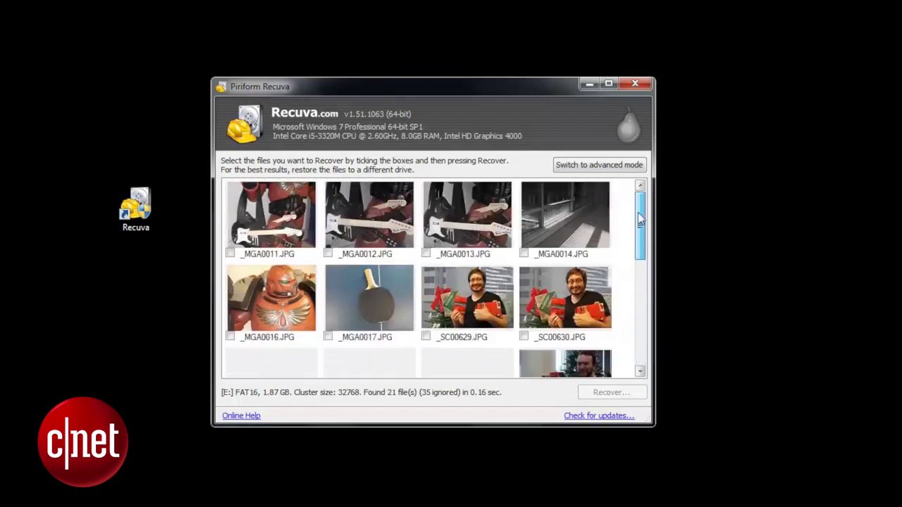
{"action": "left_click", "coordinate": [623, 169]}
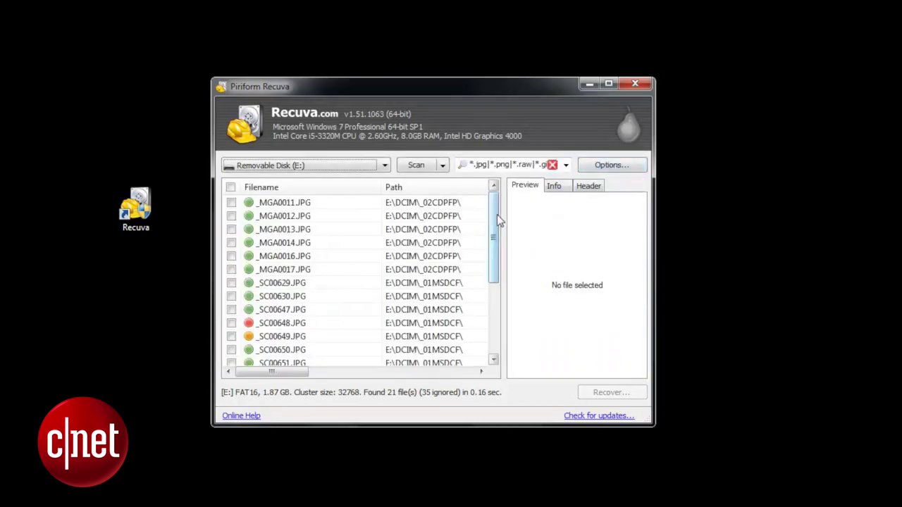
Step: Inspect the details of the found file _SC00648.JPG
{"action": "left_click_drag", "start_coordinate": [497, 214], "coordinate": [487, 249]}
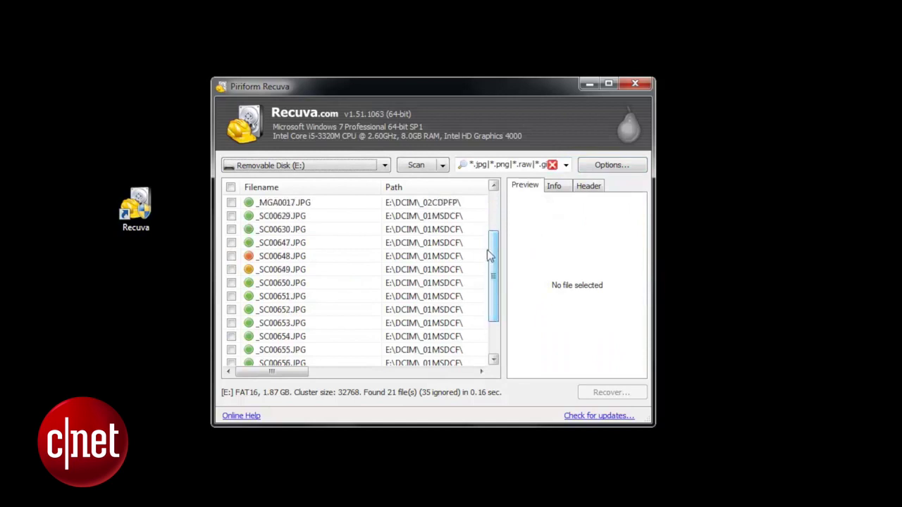
{"action": "left_click", "coordinate": [329, 261]}
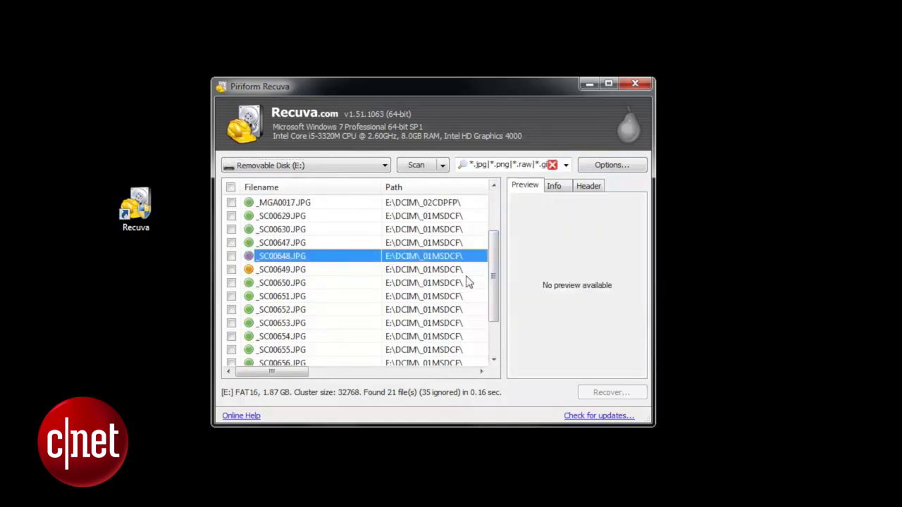
{"action": "left_click", "coordinate": [554, 186]}
{"action": "left_click_drag", "start_coordinate": [640, 246], "coordinate": [639, 260]}
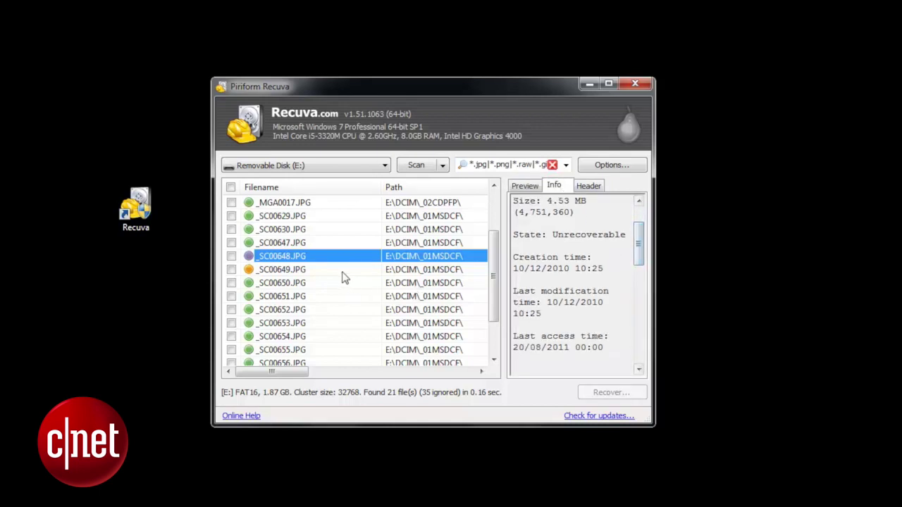
Step: Add crw|*.arw to the file-type filter and rescan the card, finding 36 files
{"action": "left_click", "coordinate": [514, 166]}
{"action": "left_click", "coordinate": [501, 165]}
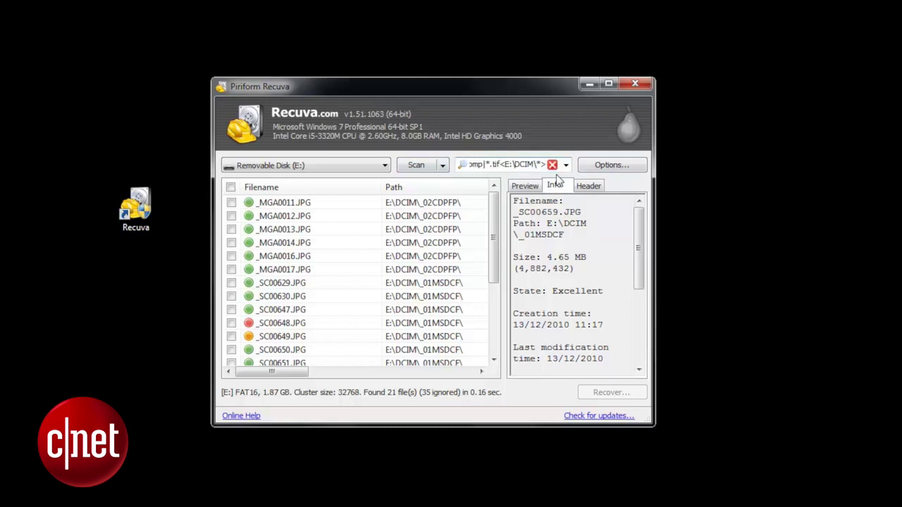
{"action": "left_click", "coordinate": [556, 180]}
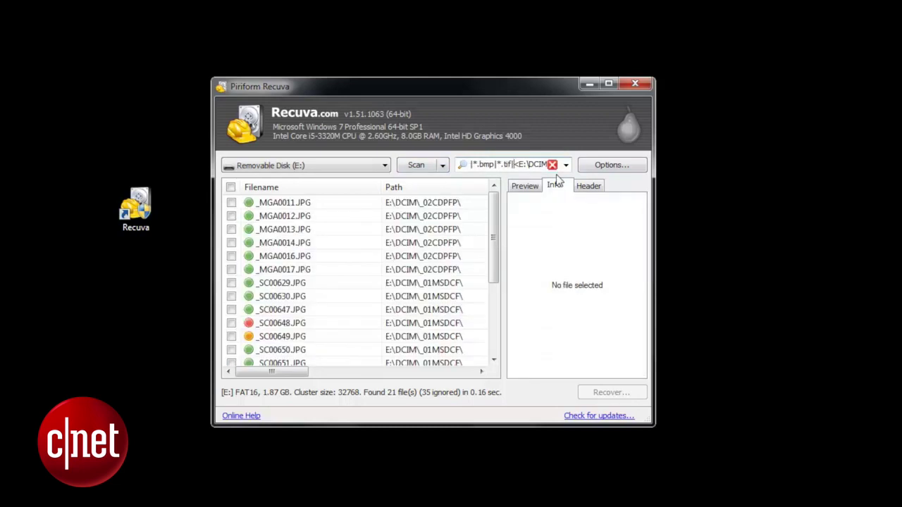
{"action": "type", "text": "crw"}
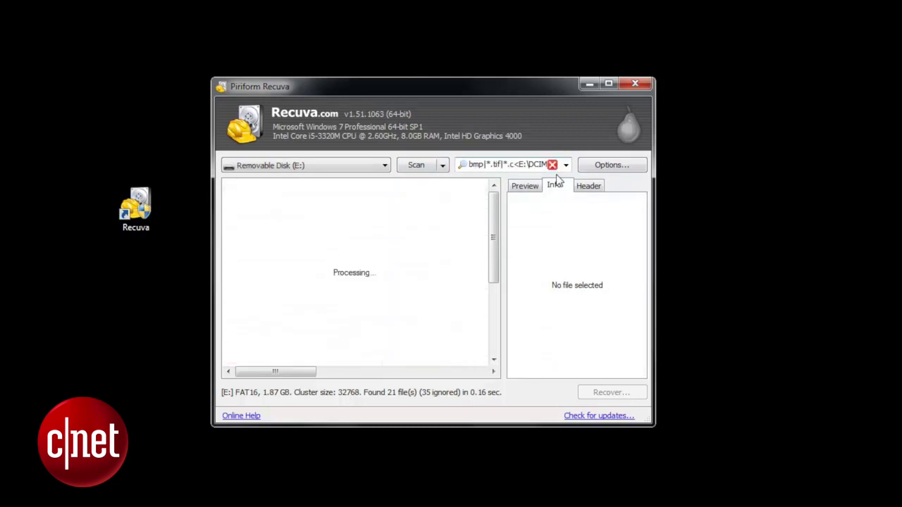
{"action": "type", "text": "|*.ar"}
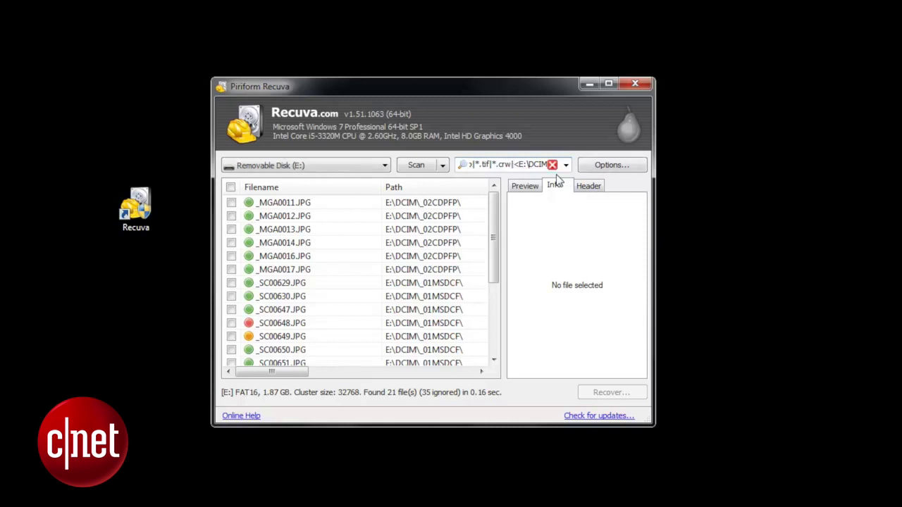
{"action": "type", "text": "w"}
{"action": "left_click", "coordinate": [421, 171]}
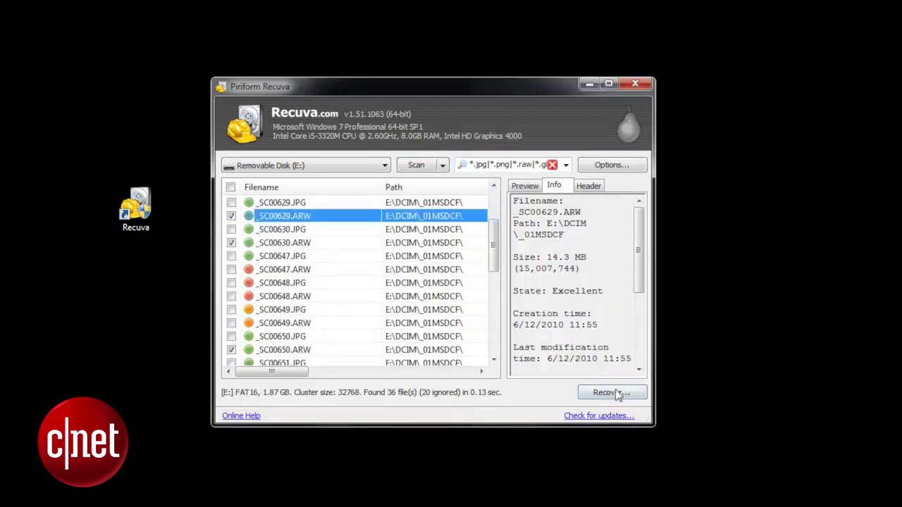
Step: Recover the seven checked files into the temp folder and dismiss the completion message
{"action": "left_click", "coordinate": [611, 393]}
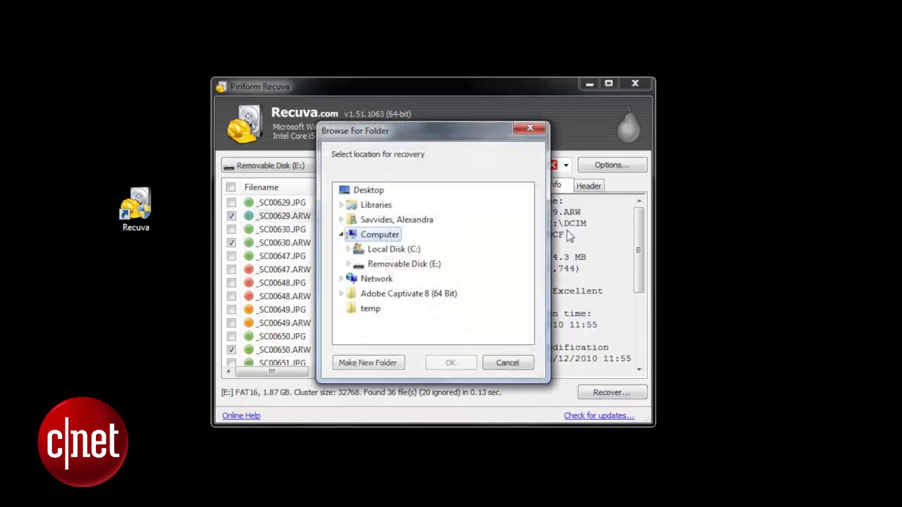
{"action": "left_click", "coordinate": [367, 310]}
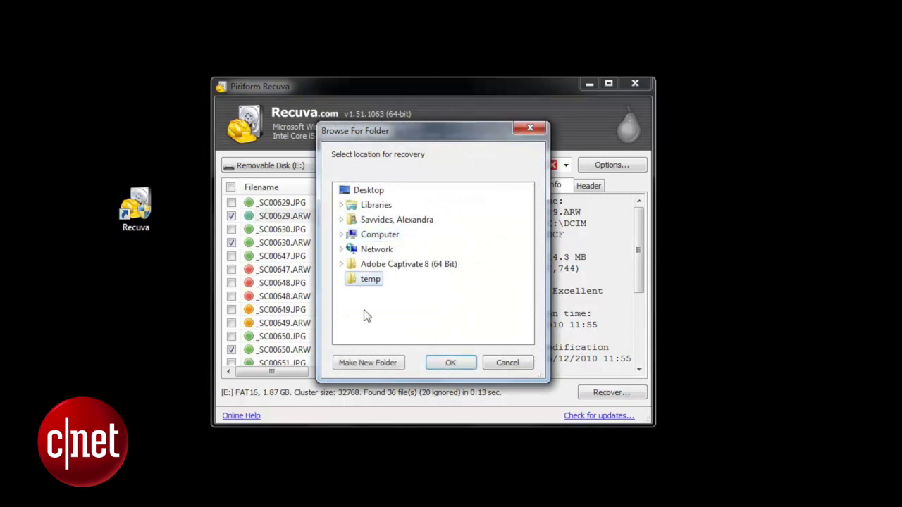
{"action": "left_click", "coordinate": [446, 363]}
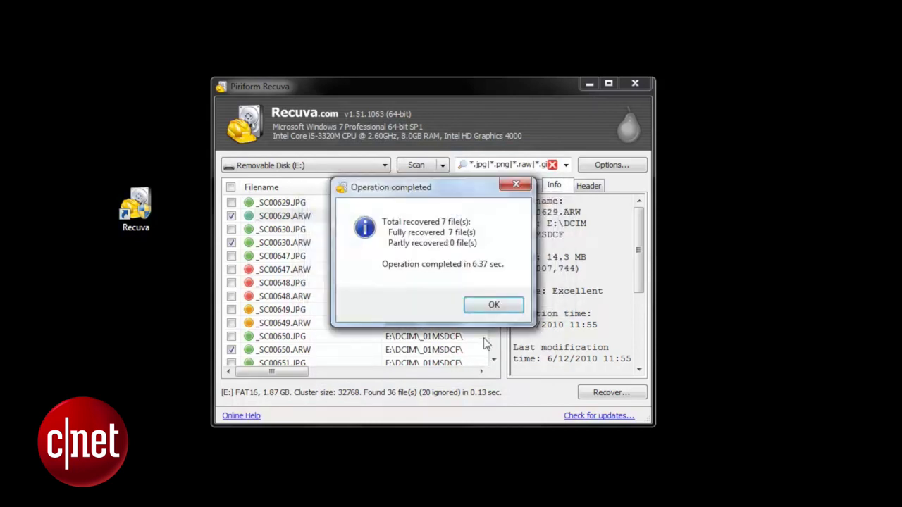
{"action": "left_click", "coordinate": [485, 310]}
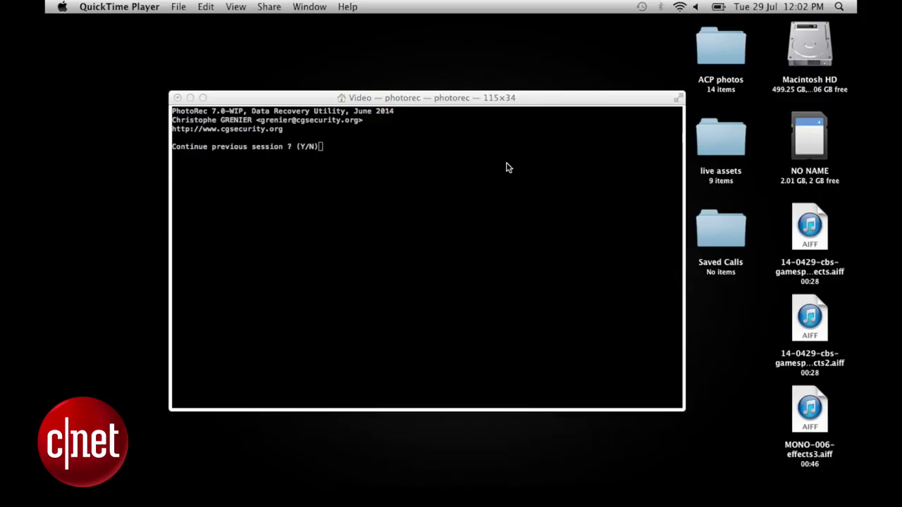
Step: Start a fresh PhotoRec session on the 2015 MB card, searching its FAT16 partition as Other, free space only
{"action": "left_click", "coordinate": [477, 103]}
{"action": "key", "text": "n"}
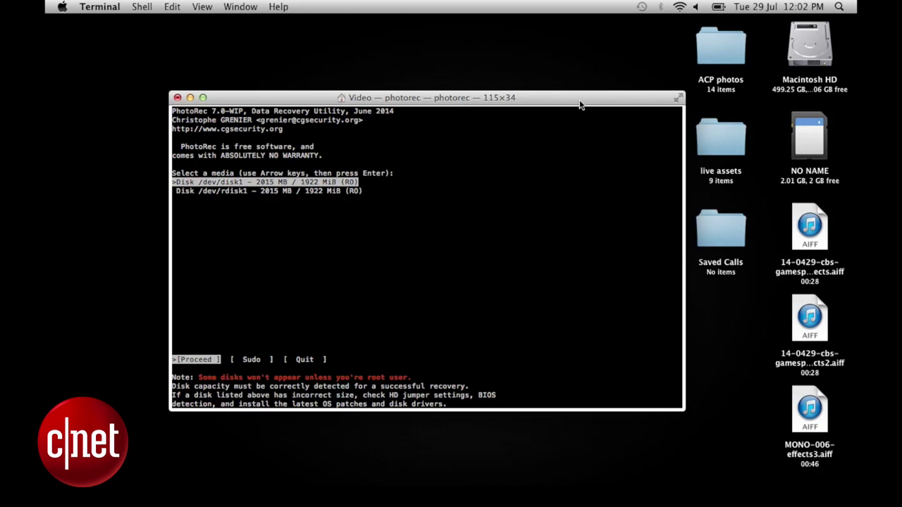
{"action": "key", "text": "Return"}
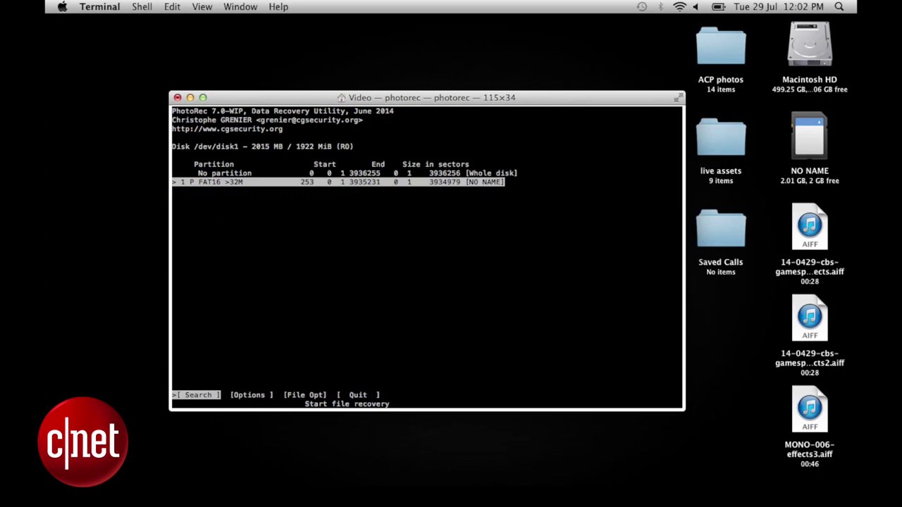
{"action": "key", "text": "Return"}
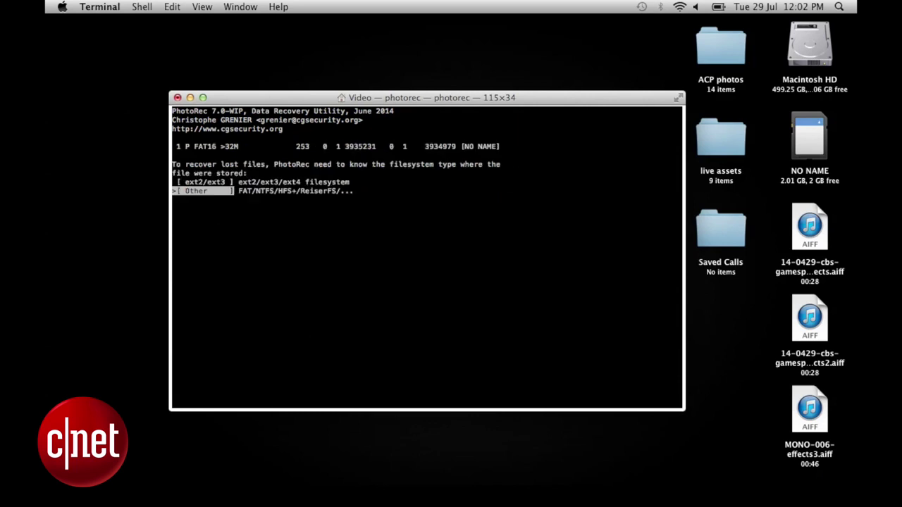
{"action": "key", "text": "Return"}
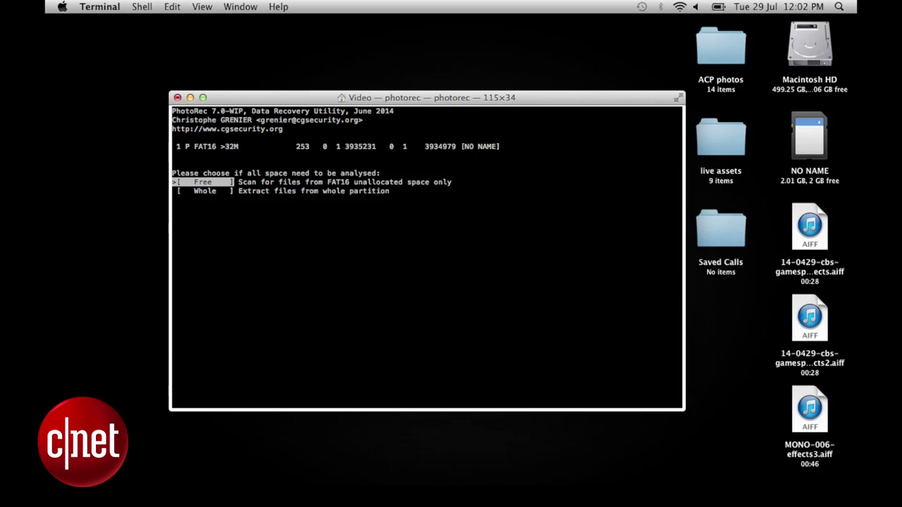
{"action": "key", "text": "Return"}
Step: Save recovered files into Pictures/recovered_photos and browse the list of file types to locate
{"action": "key", "text": "Down"}
{"action": "key", "text": "Down"}
{"action": "key", "text": "Down"}
{"action": "key", "text": "Down"}
{"action": "key", "text": "Down"}
{"action": "key", "text": "Down"}
{"action": "key", "text": "Down"}
{"action": "key", "text": "Down"}
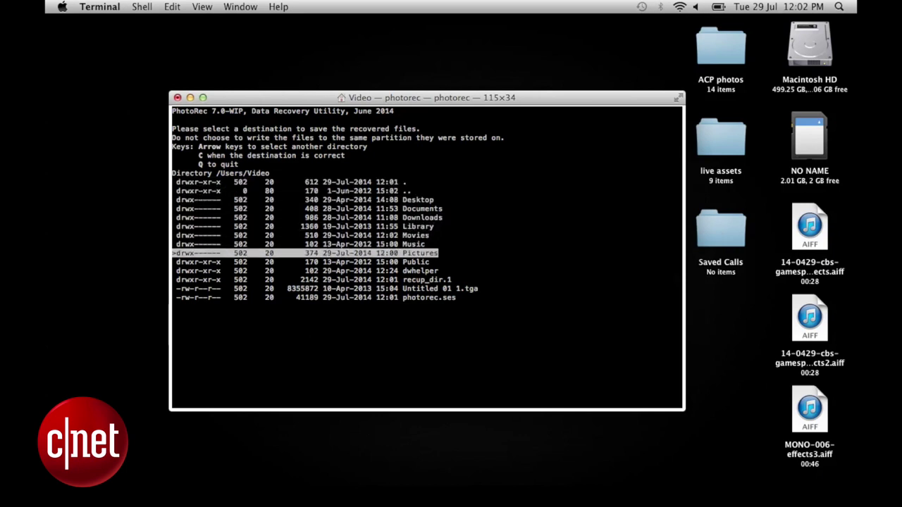
{"action": "key", "text": "Right"}
{"action": "key", "text": "Down"}
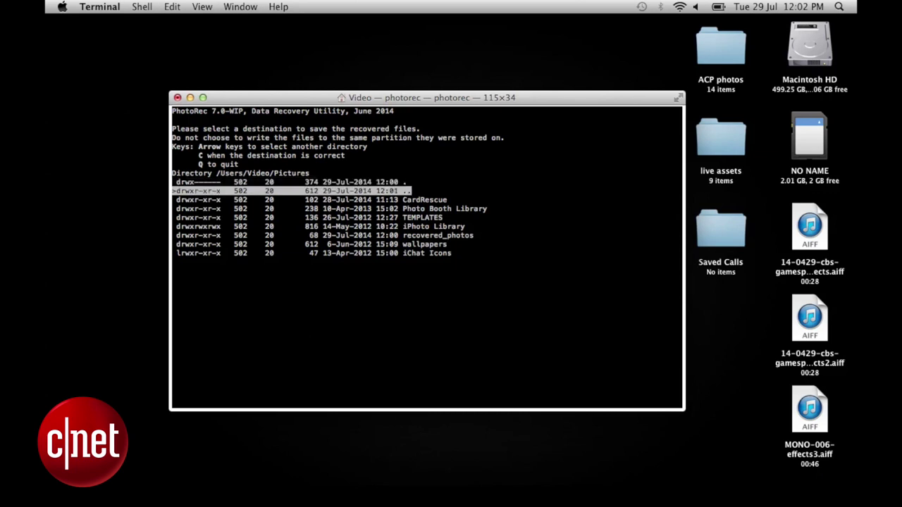
{"action": "key", "text": "Down"}
{"action": "key", "text": "Down"}
{"action": "key", "text": "Down"}
{"action": "key", "text": "Down"}
{"action": "key", "text": "Down"}
{"action": "key", "text": "Right"}
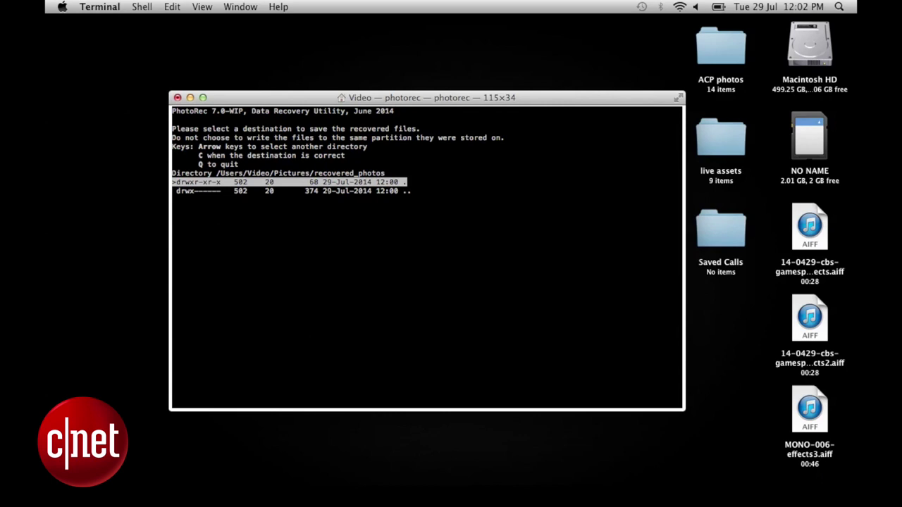
{"action": "key", "text": "Down"}
{"action": "key", "text": "Up"}
{"action": "key", "text": "c"}
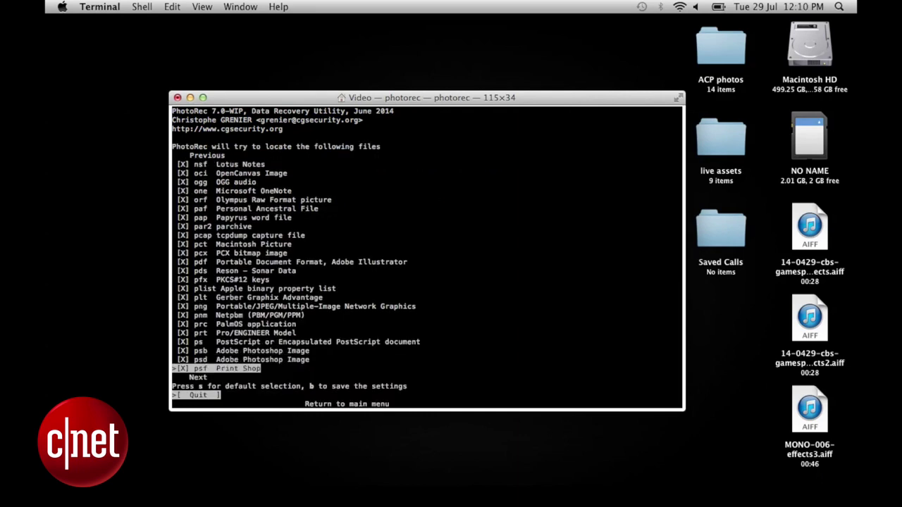
{"action": "key", "text": "Down"}
{"action": "key", "text": "Down"}
{"action": "key", "text": "Down"}
{"action": "key", "text": "Down"}
{"action": "key", "text": "Down"}
{"action": "key", "text": "Down"}
{"action": "key", "text": "Down"}
{"action": "key", "text": "Down"}
{"action": "key", "text": "Down"}
{"action": "key", "text": "Down"}
{"action": "key", "text": "Down"}
{"action": "key", "text": "Down"}
{"action": "key", "text": "Down"}
{"action": "key", "text": "Down"}
{"action": "key", "text": "Down"}
{"action": "key", "text": "Down"}
{"action": "key", "text": "Down"}
{"action": "key", "text": "Down"}
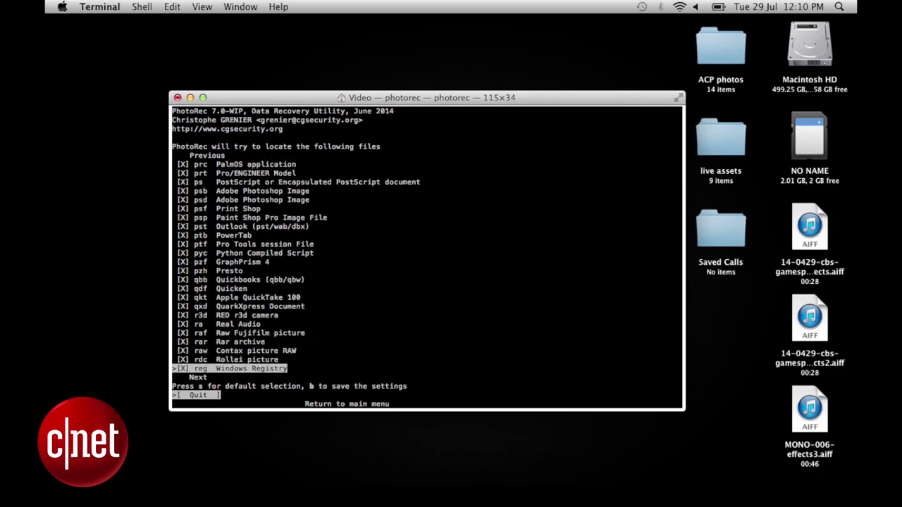
{"action": "key", "text": "Down"}
{"action": "key", "text": "Down"}
{"action": "key", "text": "Down"}
{"action": "key", "text": "Down"}
{"action": "key", "text": "Down"}
{"action": "key", "text": "Down"}
{"action": "key", "text": "Down"}
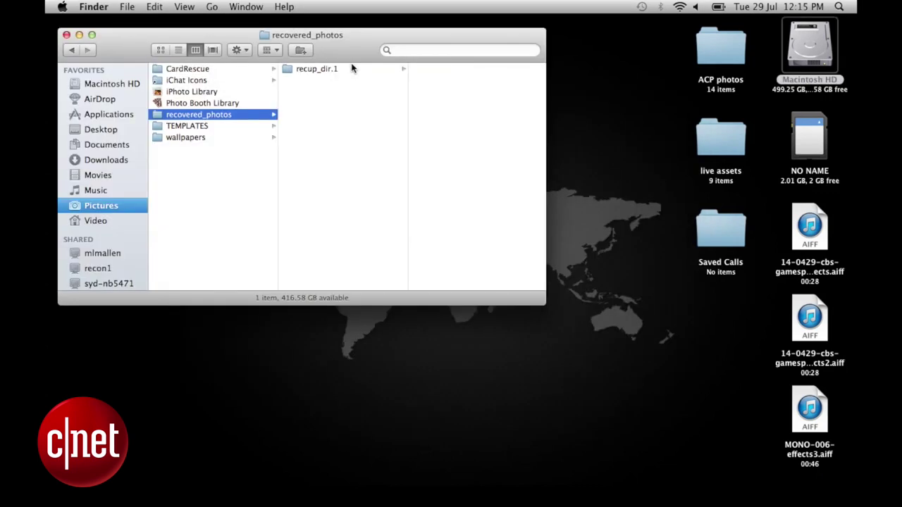
Step: Open recup_dir.1 with its 264 recovered files and preview f0022147.jpg
{"action": "left_click", "coordinate": [353, 68]}
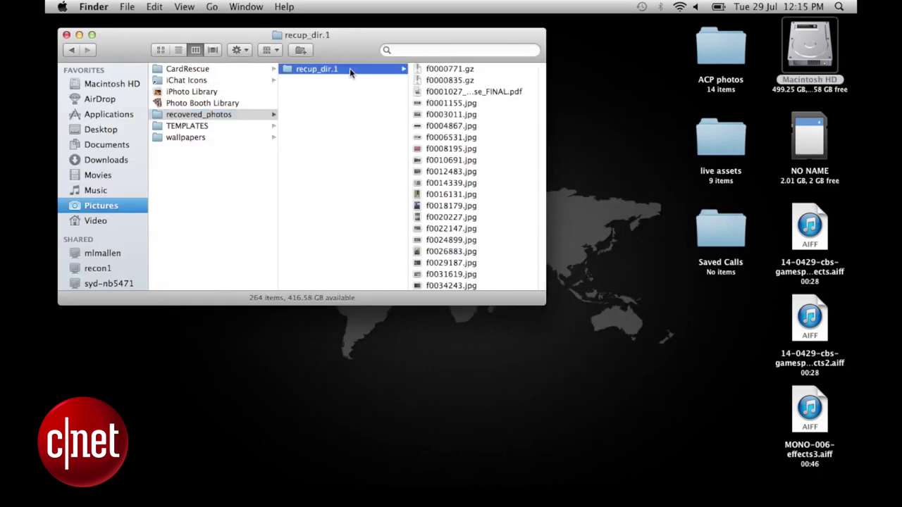
{"action": "scroll", "coordinate": [451, 140], "scroll_direction": "down", "scroll_amount": 4}
{"action": "left_click", "coordinate": [444, 145]}
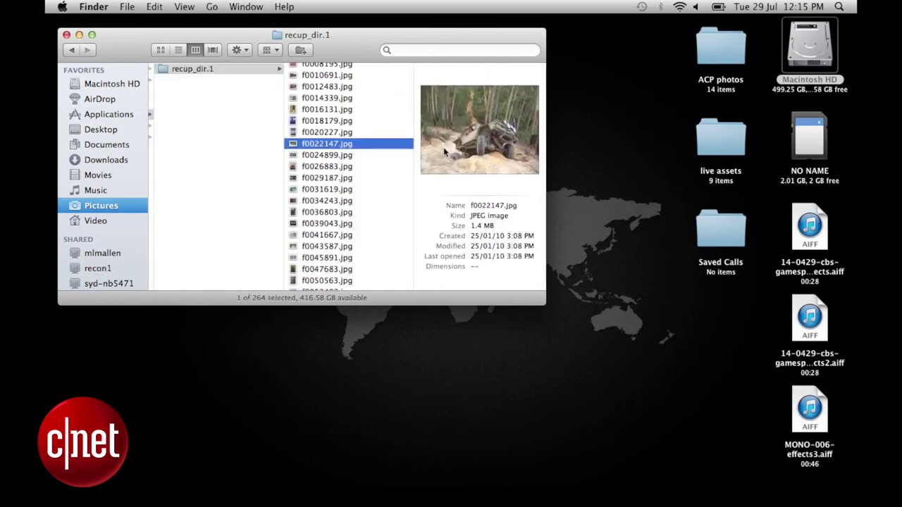